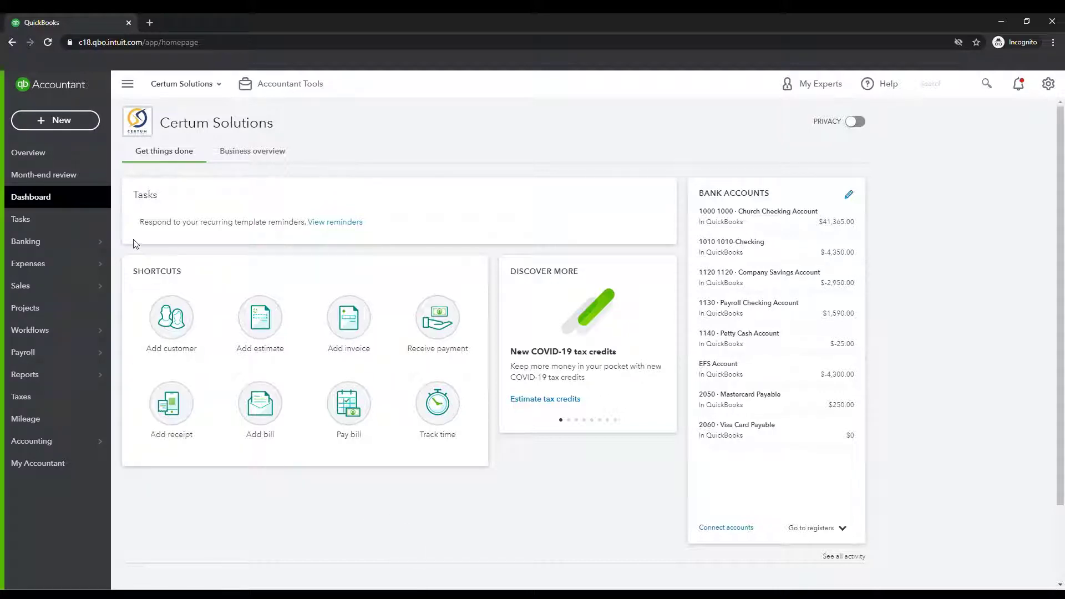
- Open a blank Expense form from the + New menu, briefly viewing Recent Expenses
{"action": "left_click", "coordinate": [55, 121]}
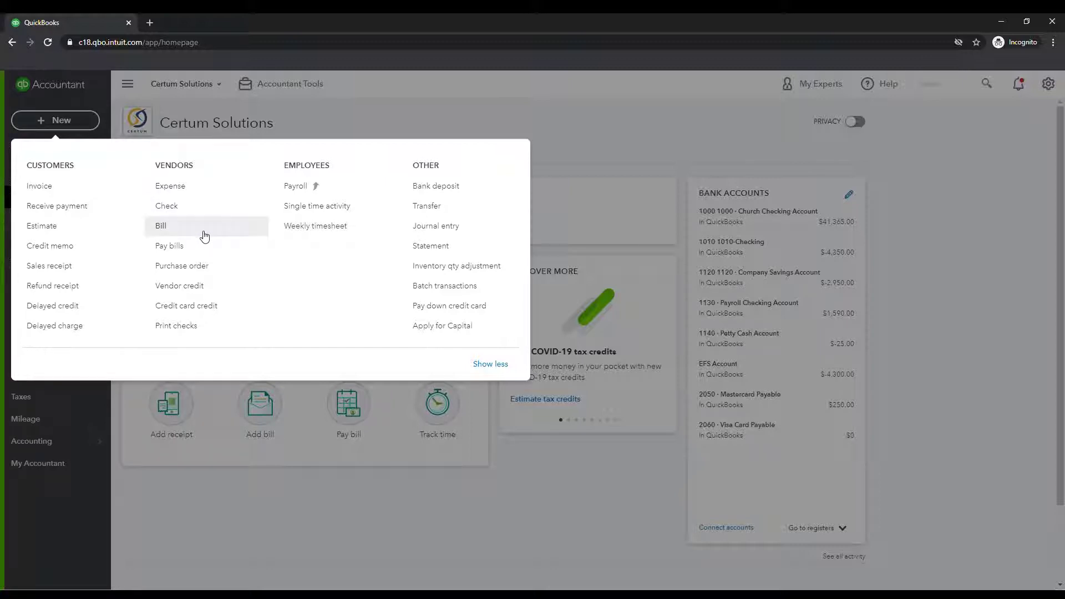
{"action": "left_click", "coordinate": [219, 195]}
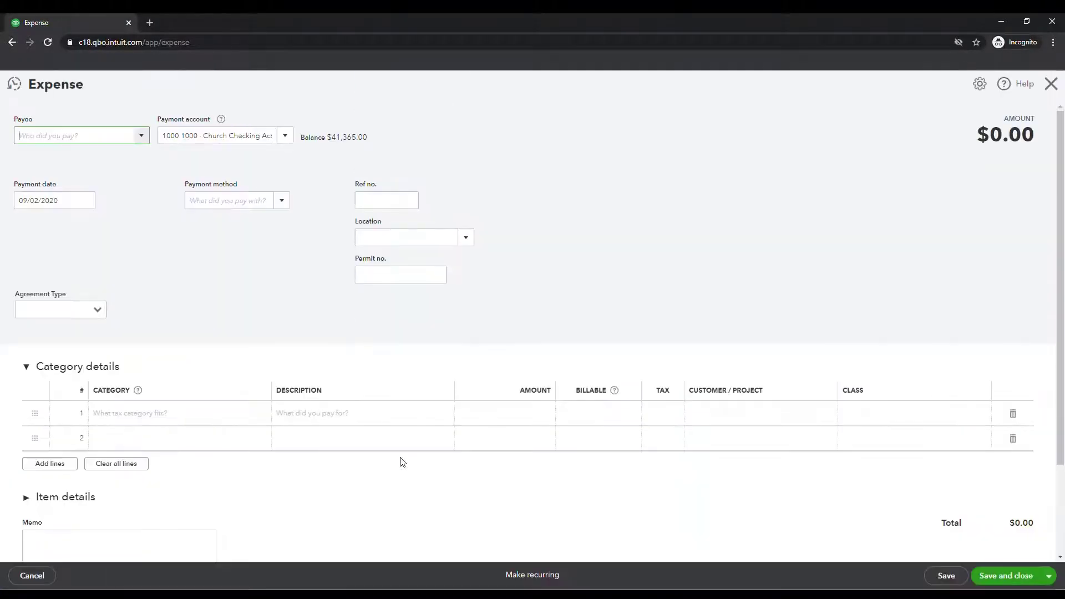
{"action": "left_click", "coordinate": [19, 89]}
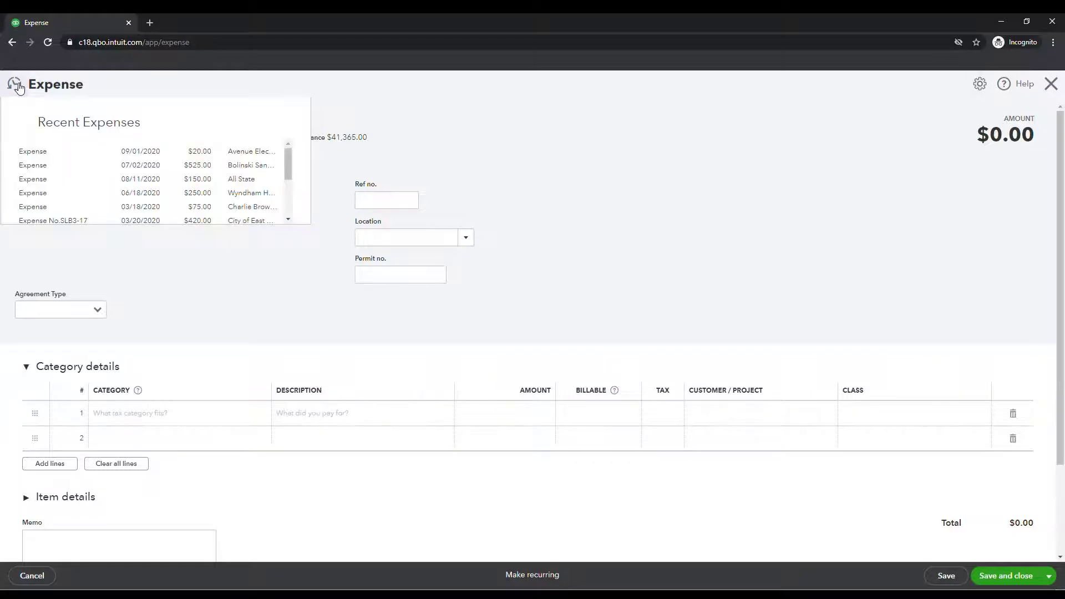
{"action": "left_click", "coordinate": [19, 89]}
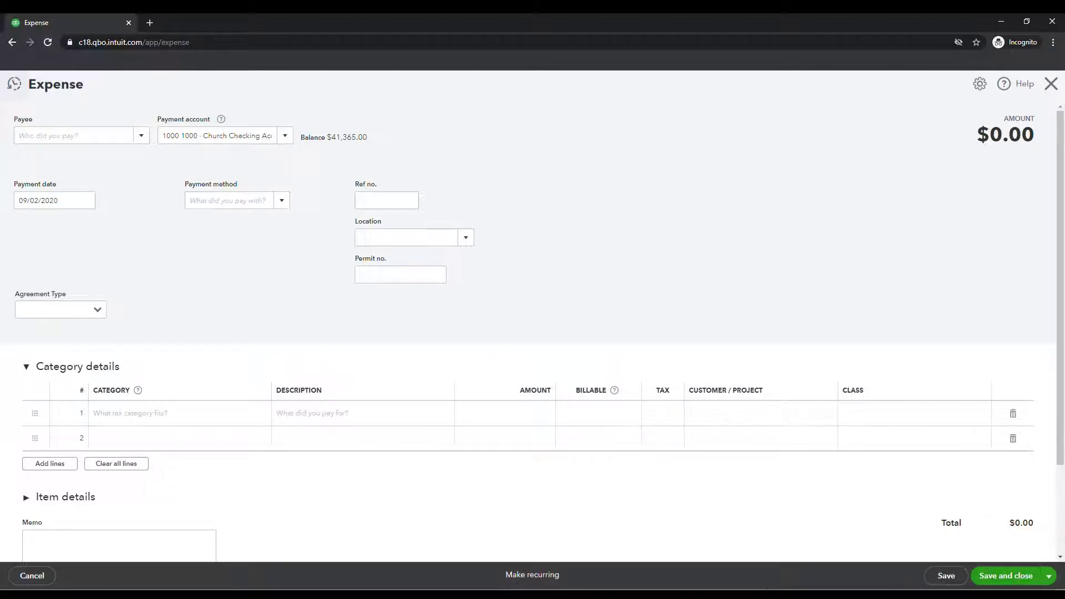
- Choose Avenue Electricians as payee and keep 1000 Church Checking as the payment account
{"action": "left_click", "coordinate": [106, 142]}
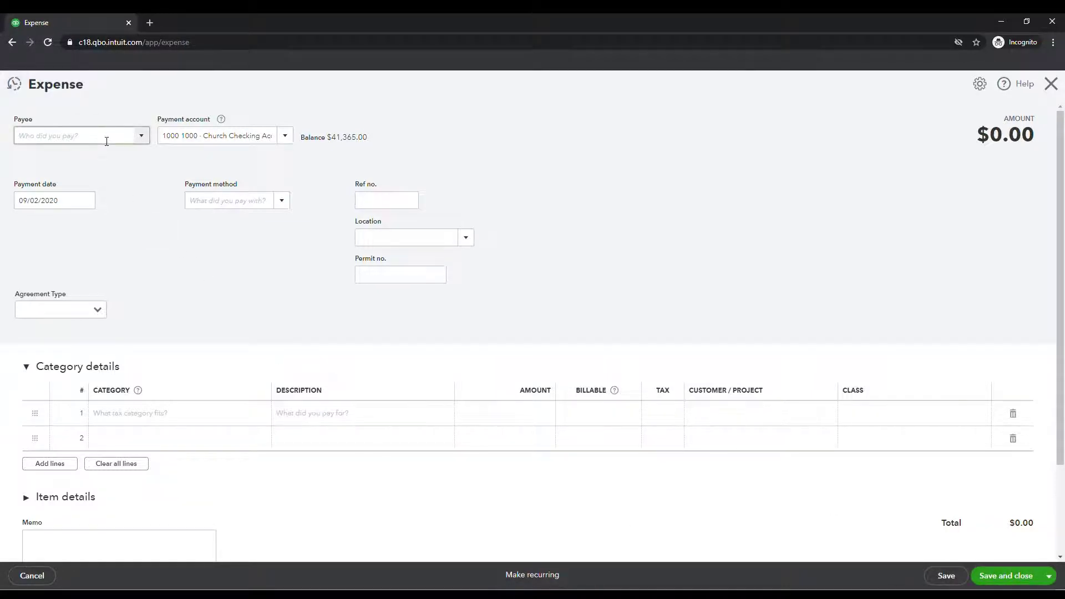
{"action": "type", "text": "ele"}
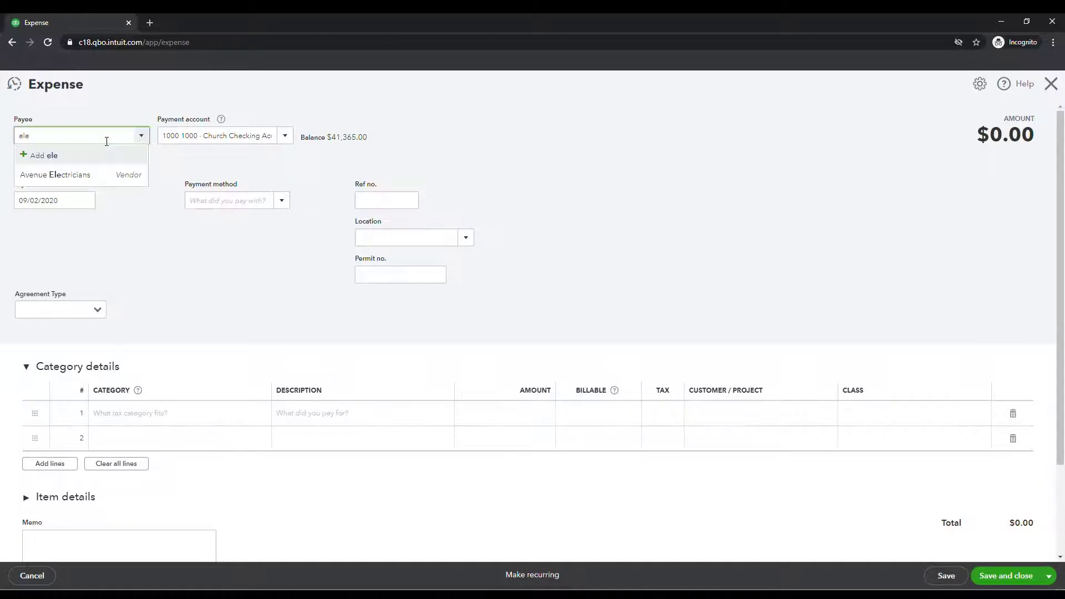
{"action": "left_click", "coordinate": [98, 174]}
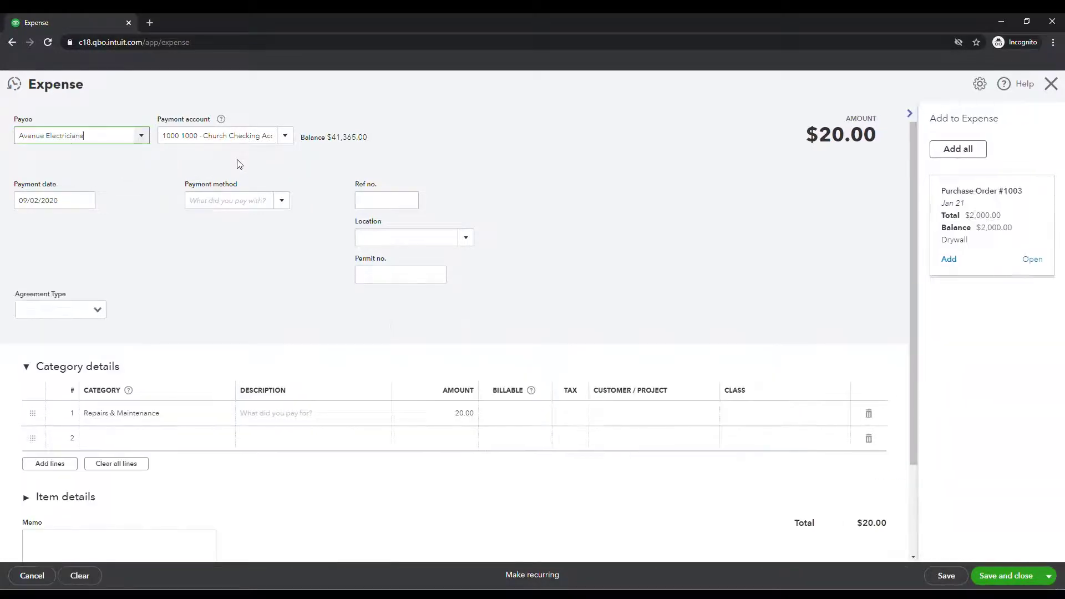
{"action": "left_click", "coordinate": [289, 140]}
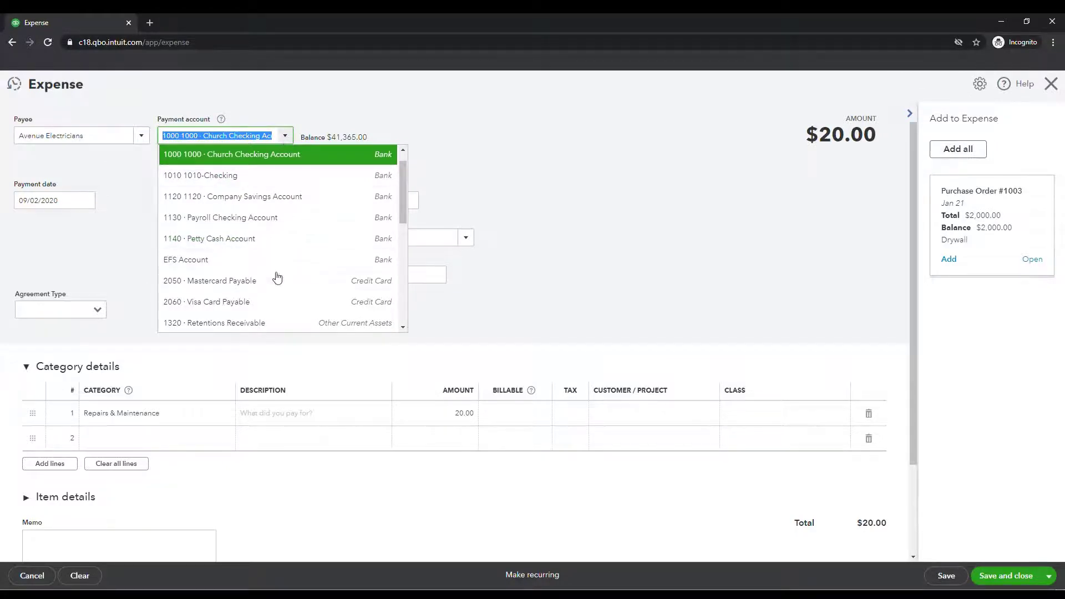
{"action": "scroll", "coordinate": [286, 319], "scroll_direction": "down", "scroll_amount": 5}
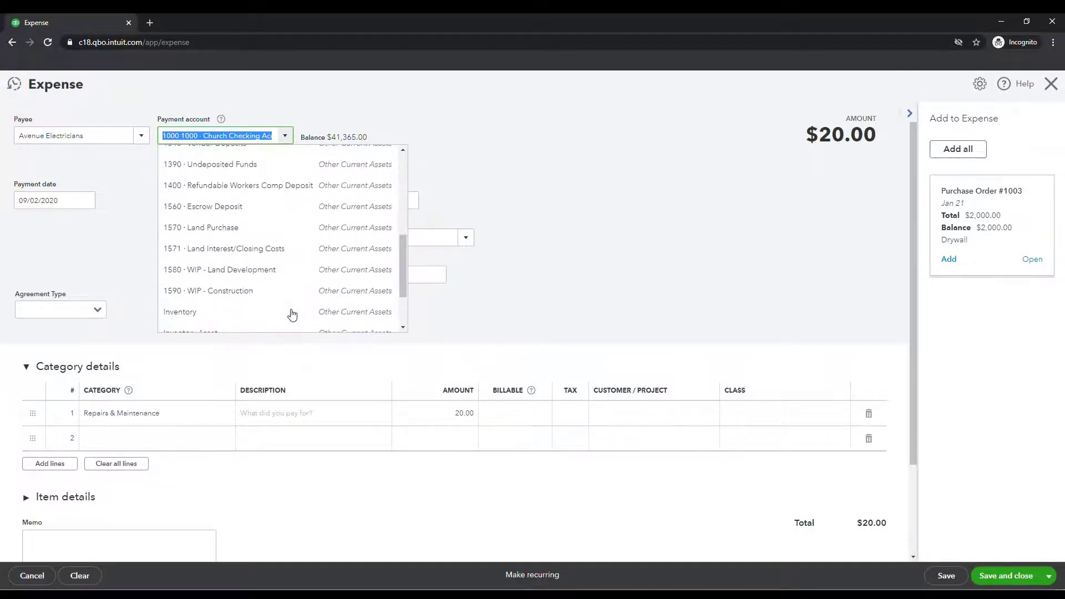
{"action": "scroll", "coordinate": [293, 315], "scroll_direction": "up", "scroll_amount": 5}
{"action": "scroll", "coordinate": [293, 314], "scroll_direction": "down", "scroll_amount": 5}
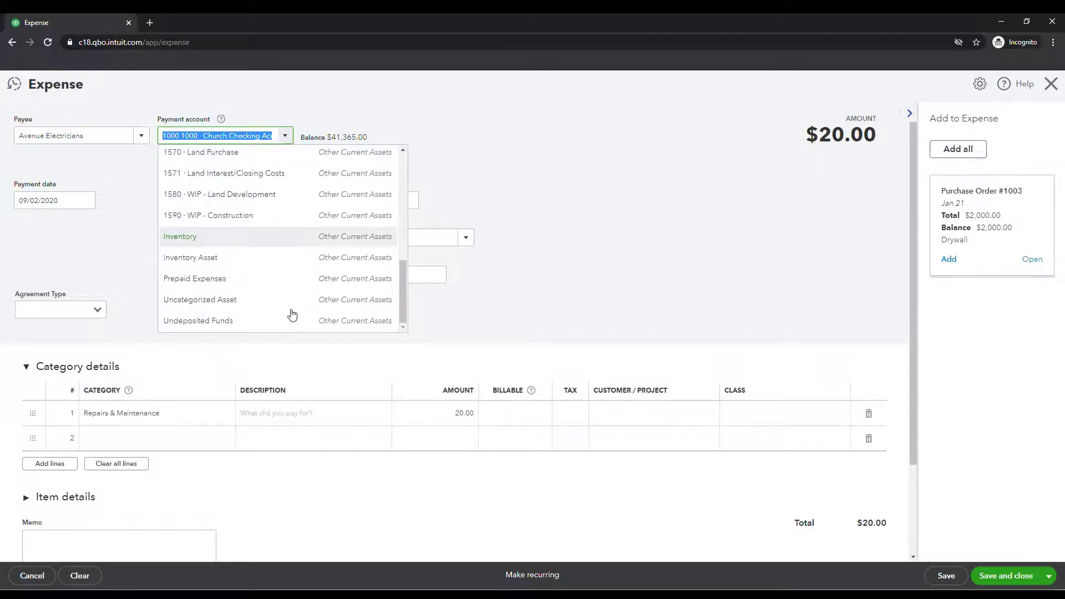
{"action": "scroll", "coordinate": [292, 314], "scroll_direction": "up", "scroll_amount": 5}
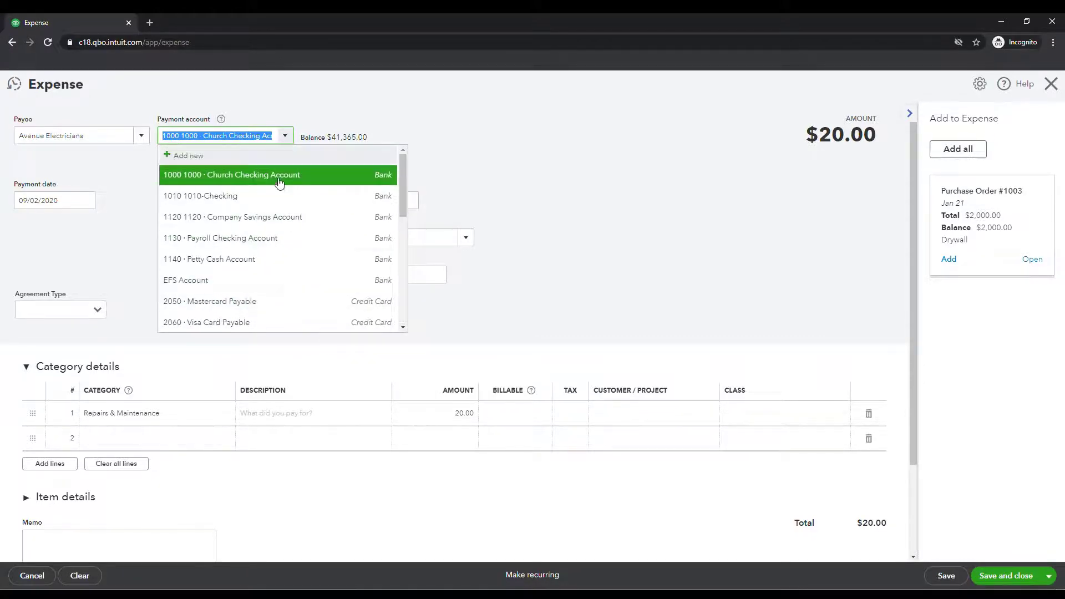
{"action": "left_click", "coordinate": [588, 164]}
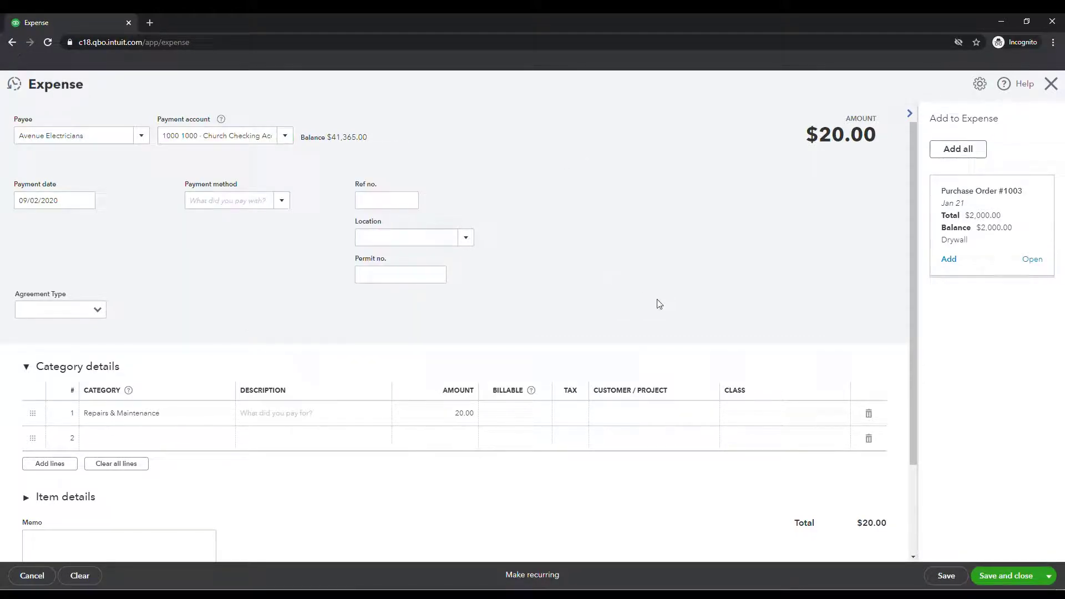
- Add all of Purchase Order #1003, creating a 4030 Labor Drywall item line of 2,000.00
{"action": "left_click", "coordinate": [971, 151]}
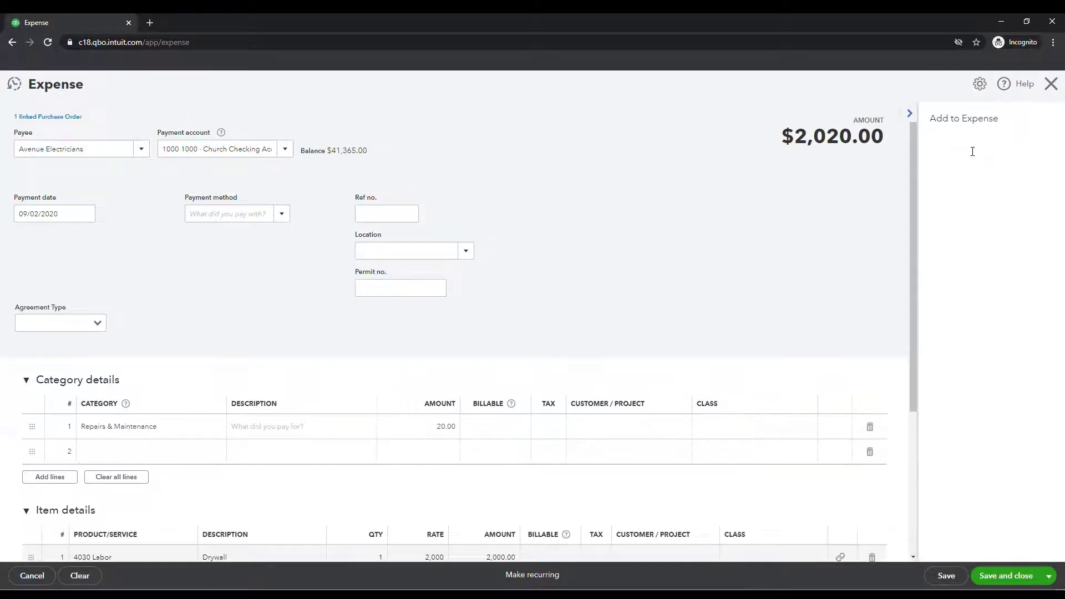
{"action": "scroll", "coordinate": [660, 395], "scroll_direction": "down", "scroll_amount": 3}
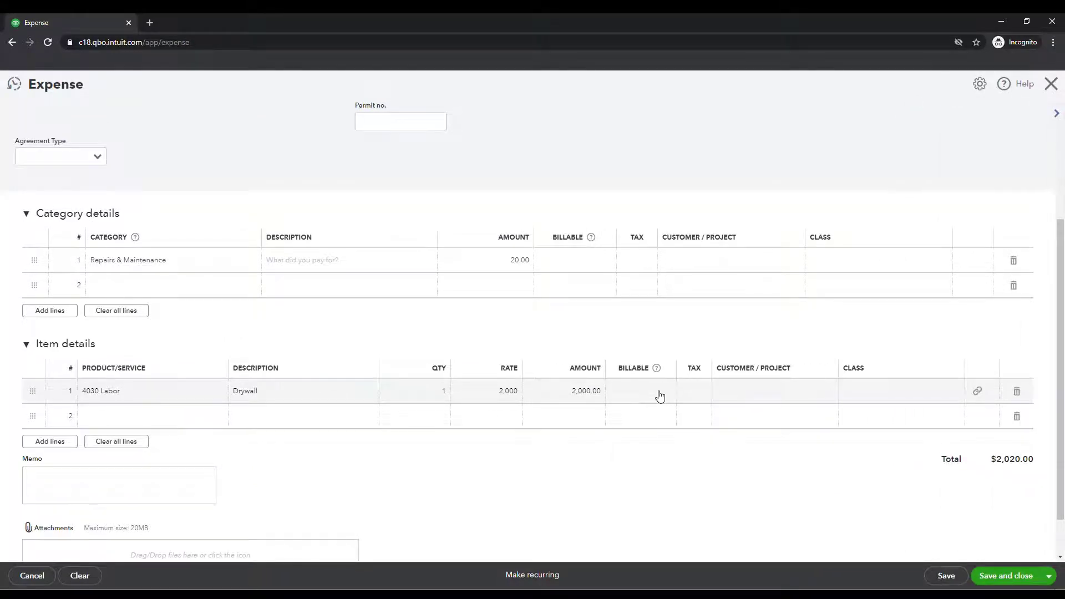
{"action": "scroll", "coordinate": [659, 395], "scroll_direction": "up", "scroll_amount": 3}
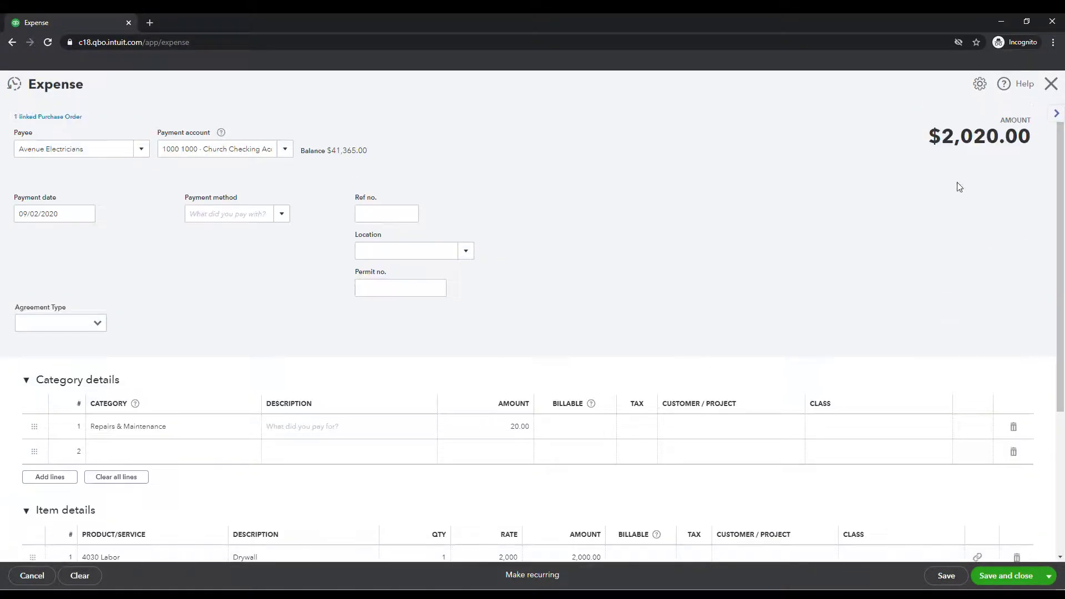
{"action": "left_click", "coordinate": [1057, 114]}
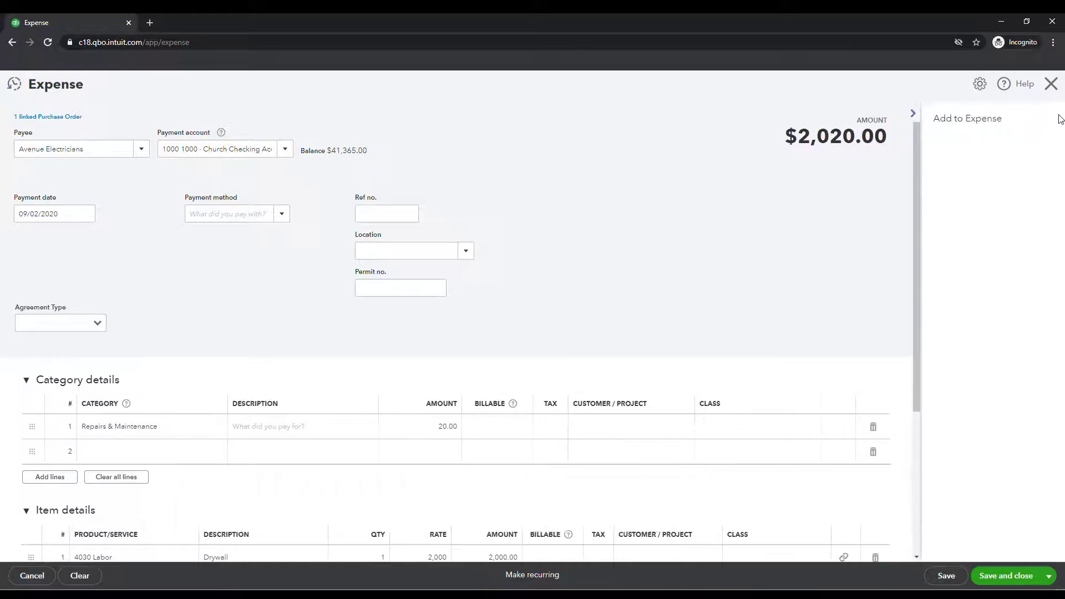
{"action": "left_click", "coordinate": [909, 113]}
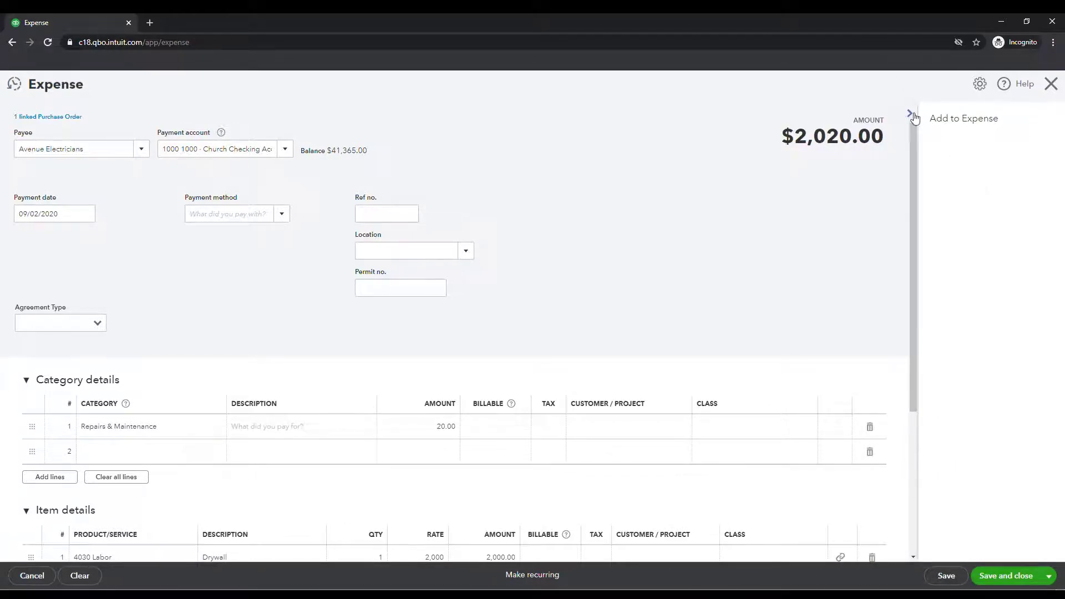
{"action": "scroll", "coordinate": [586, 341], "scroll_direction": "down", "scroll_amount": 1}
{"action": "scroll", "coordinate": [586, 341], "scroll_direction": "down", "scroll_amount": 3}
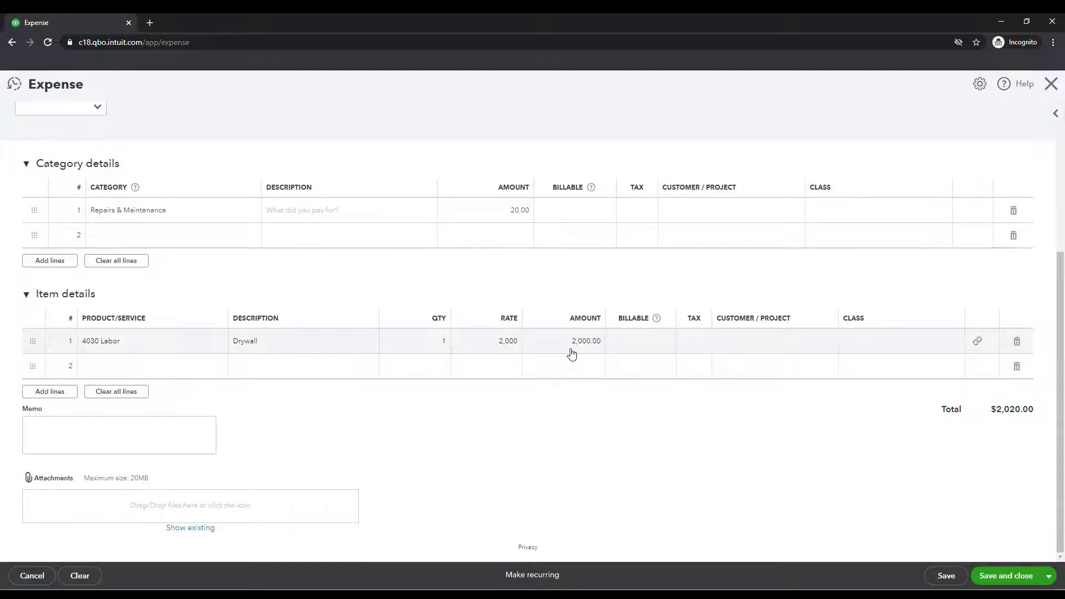
- Enter description misc and amount 200.00 on the Repairs & Maintenance line
{"action": "left_click", "coordinate": [330, 213]}
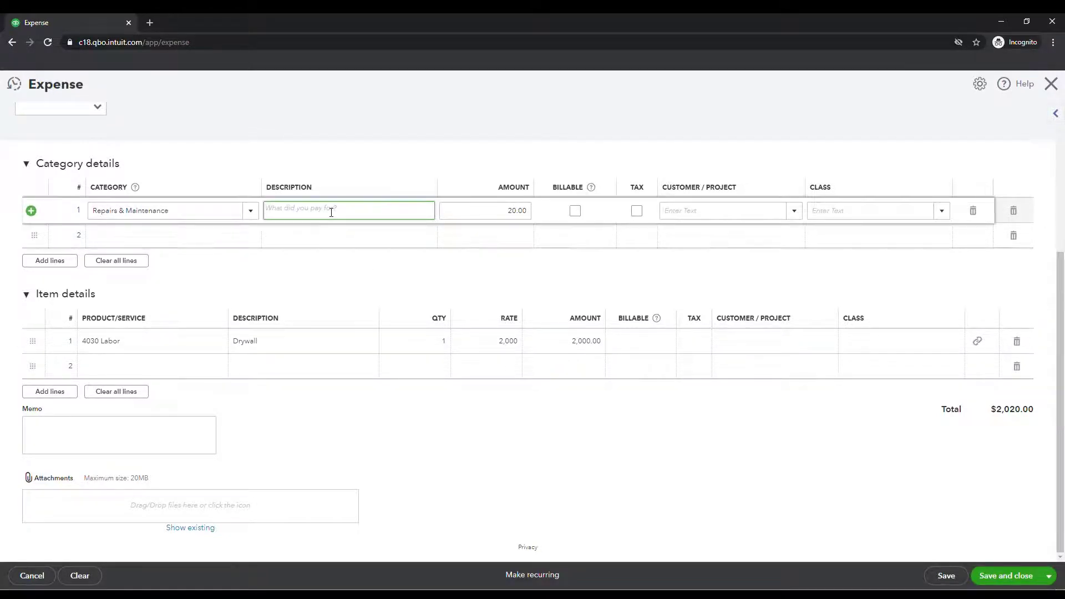
{"action": "type", "text": "misc"}
{"action": "key", "text": "Tab"}
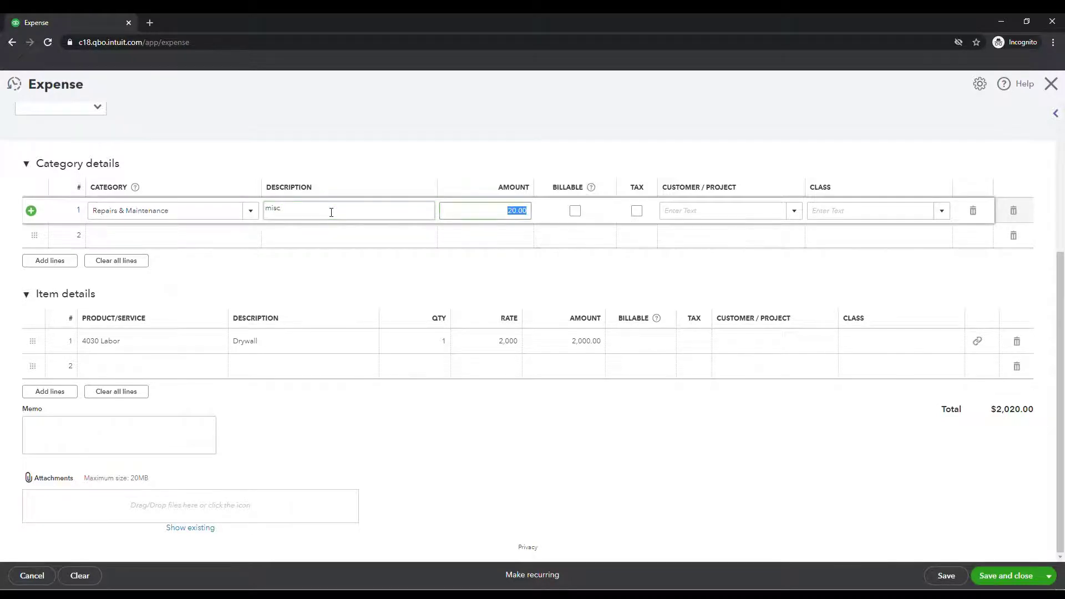
{"action": "type", "text": "20"}
{"action": "key", "text": "Tab"}
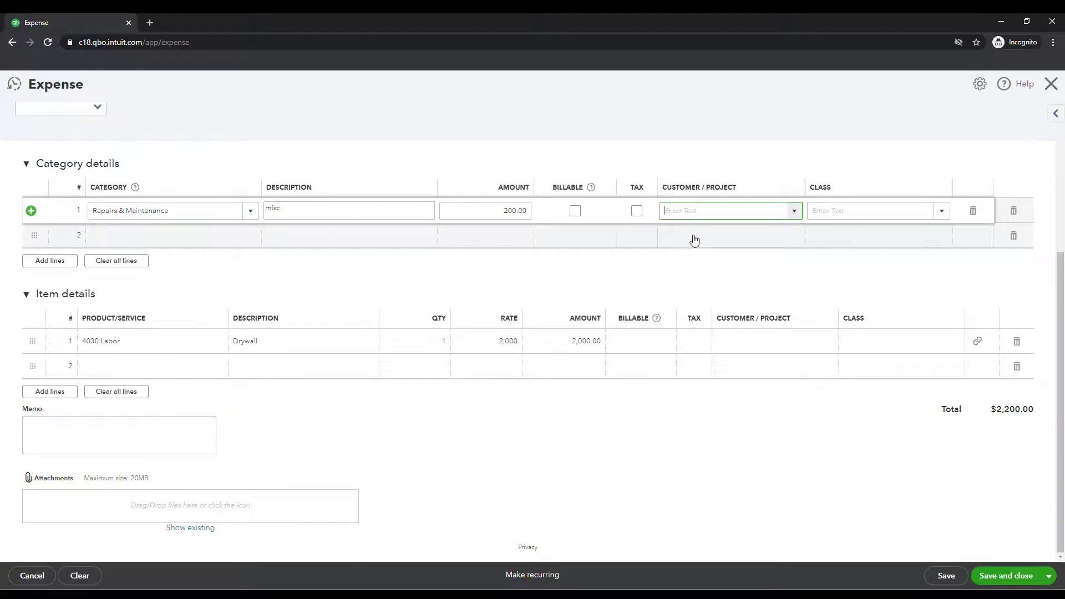
{"action": "left_click", "coordinate": [708, 278]}
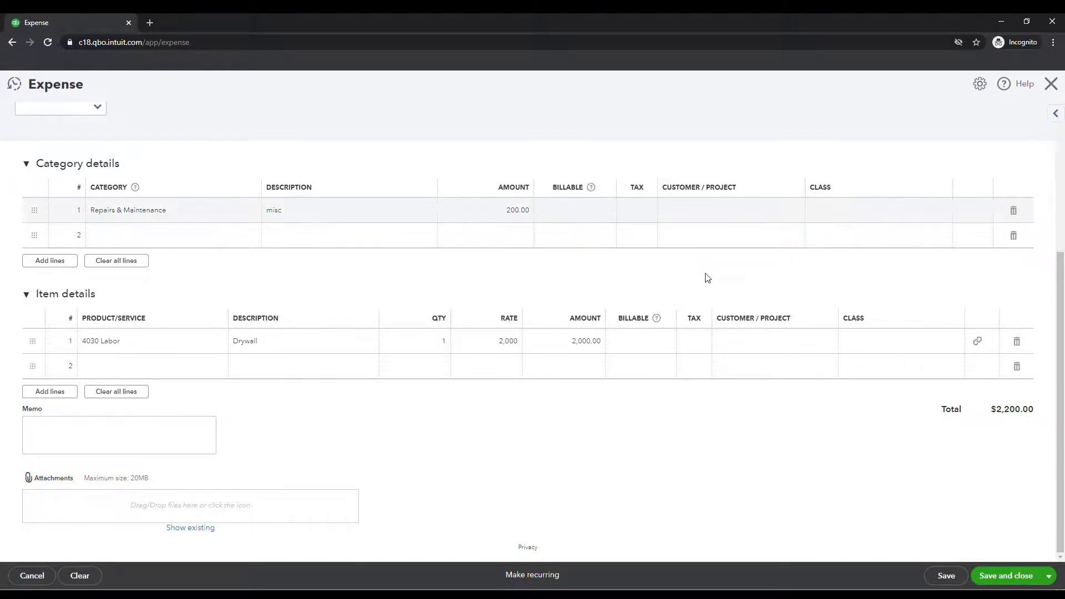
- Review the repairs line's Class options, leaving the class blank
{"action": "left_click", "coordinate": [902, 215]}
{"action": "left_click", "coordinate": [942, 212]}
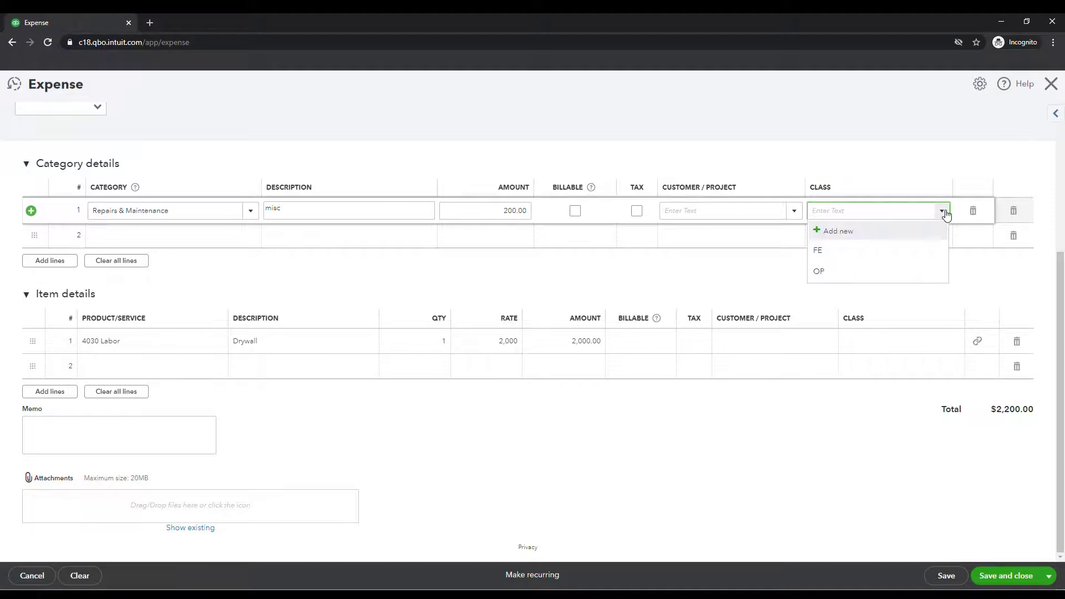
{"action": "left_click", "coordinate": [943, 211]}
{"action": "left_click", "coordinate": [877, 274]}
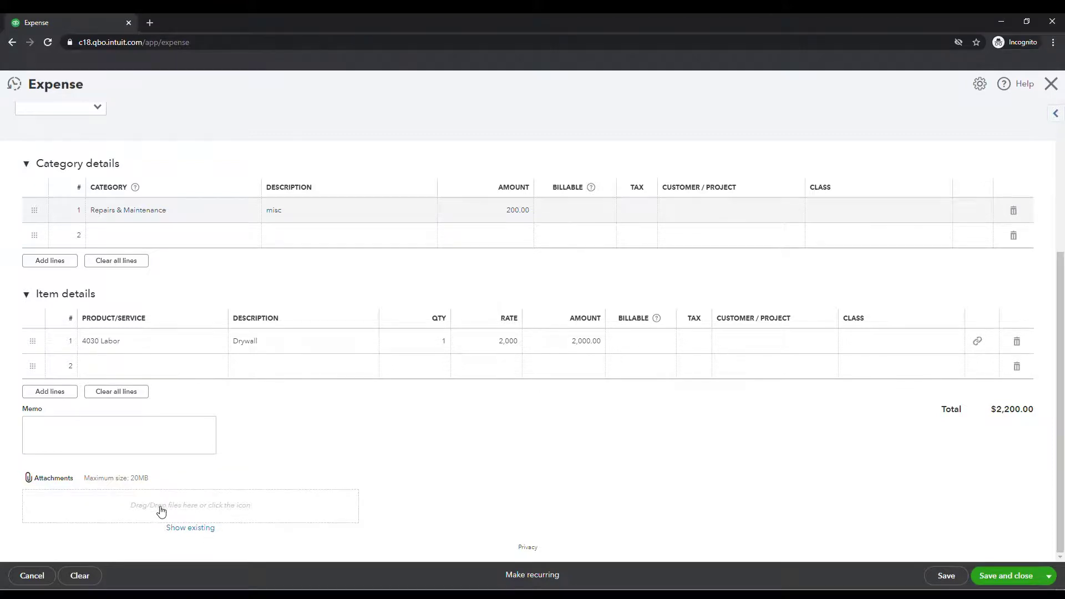
{"action": "left_click", "coordinate": [126, 425]}
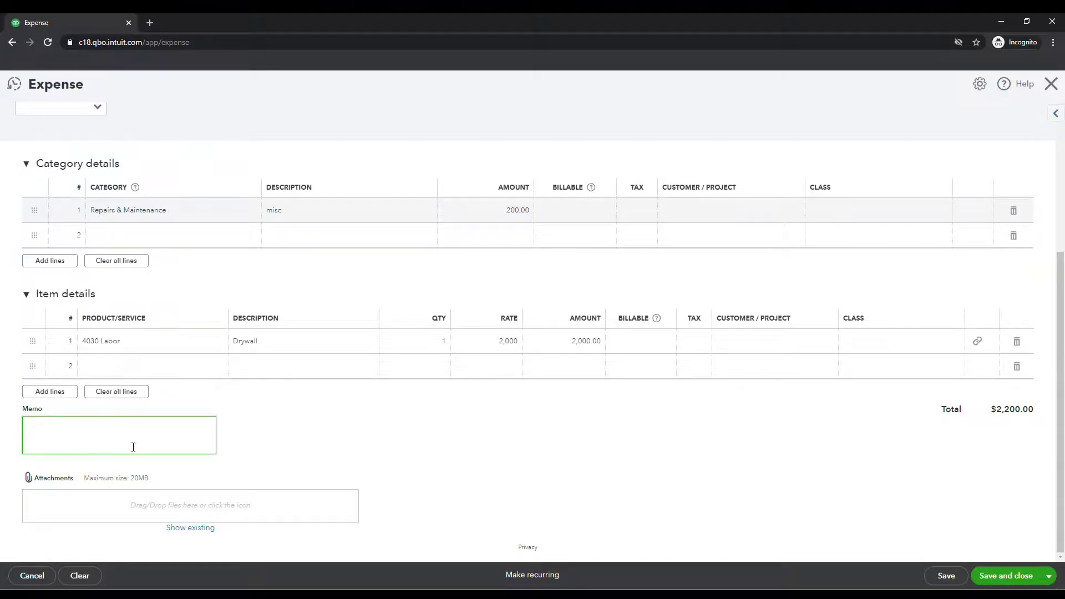
{"action": "scroll", "coordinate": [775, 513], "scroll_direction": "up", "scroll_amount": 4}
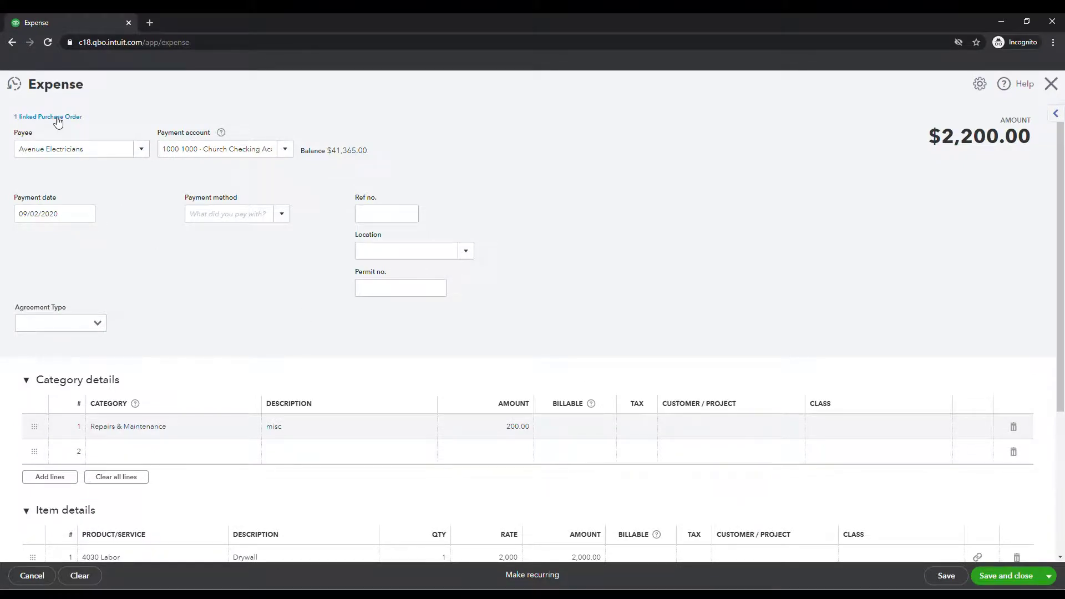
- Save the $2,200.00 Avenue Electricians expense, check its linked purchase order, then save and close
{"action": "left_click", "coordinate": [948, 578]}
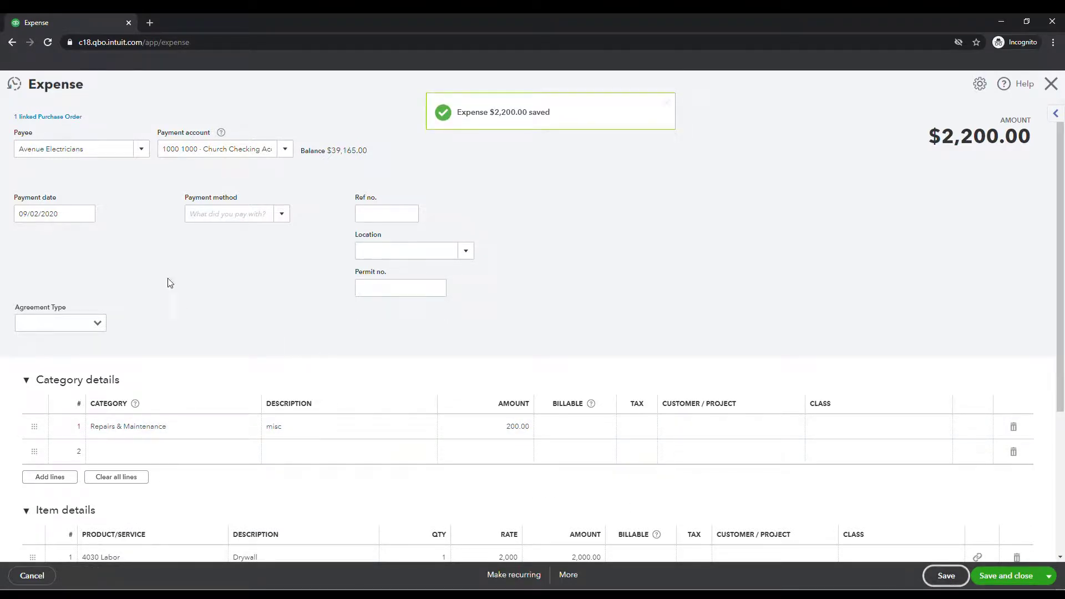
{"action": "left_click", "coordinate": [48, 118]}
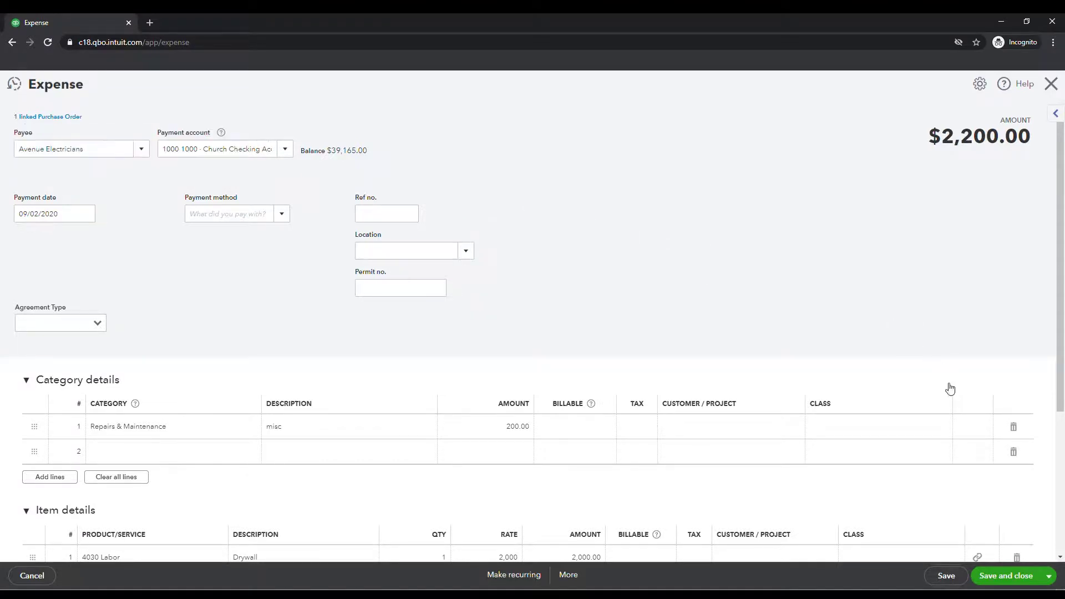
{"action": "left_click", "coordinate": [1021, 577]}
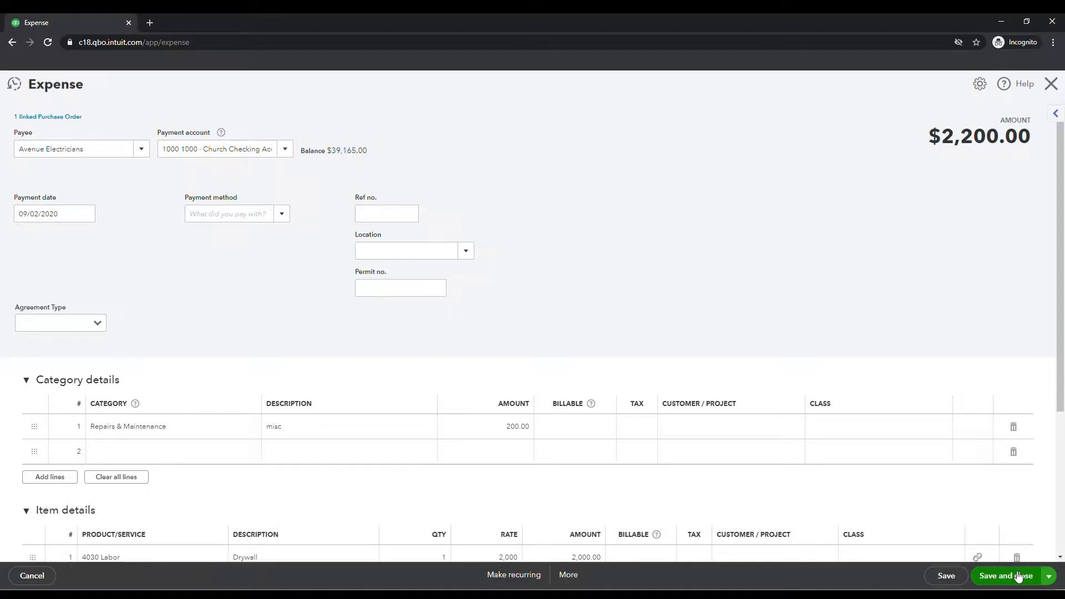